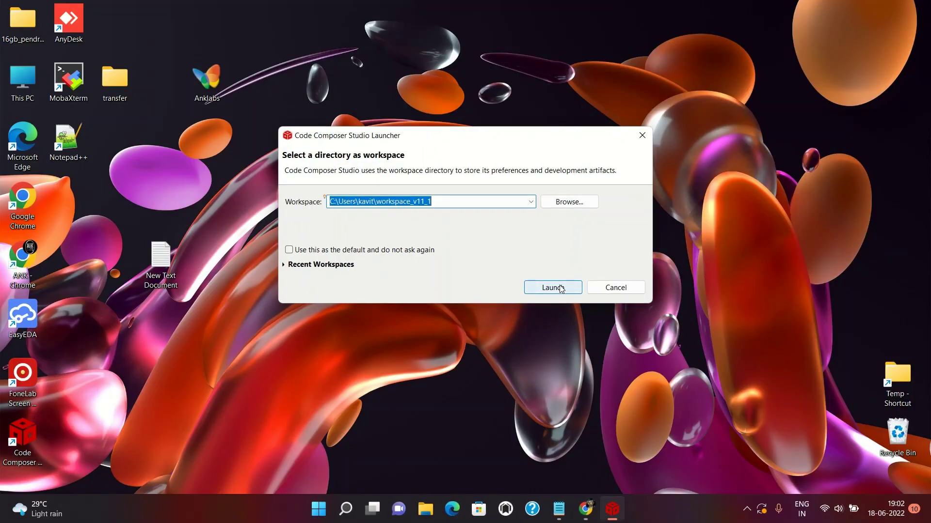
Launch Code Composer Studio into the workspace_v11_1 workspace
left_click(560, 289)
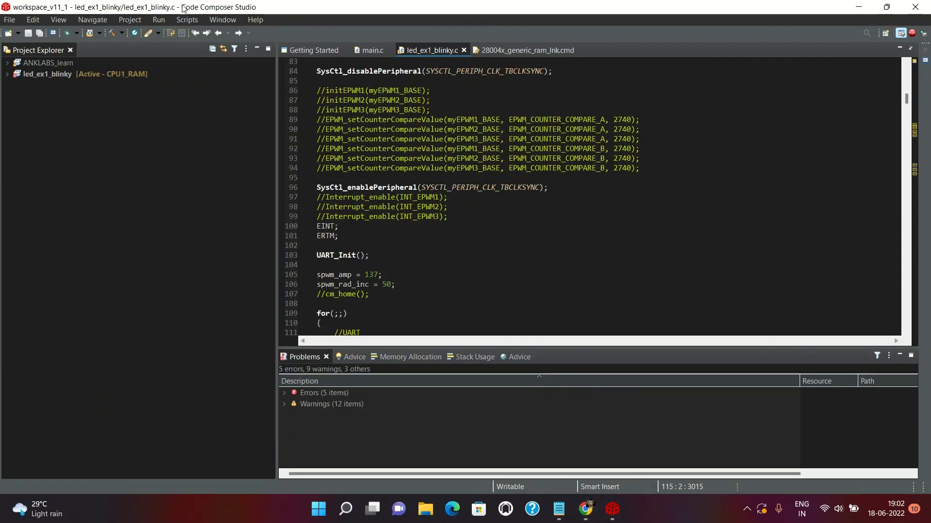
Start Install Code Generation Compiler Tools from the Help menu
left_click(257, 20)
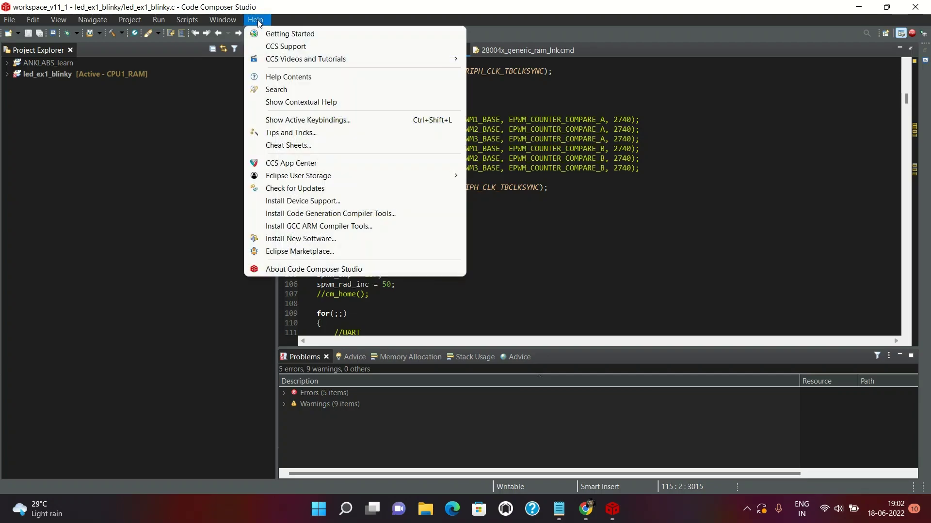
left_click(222, 145)
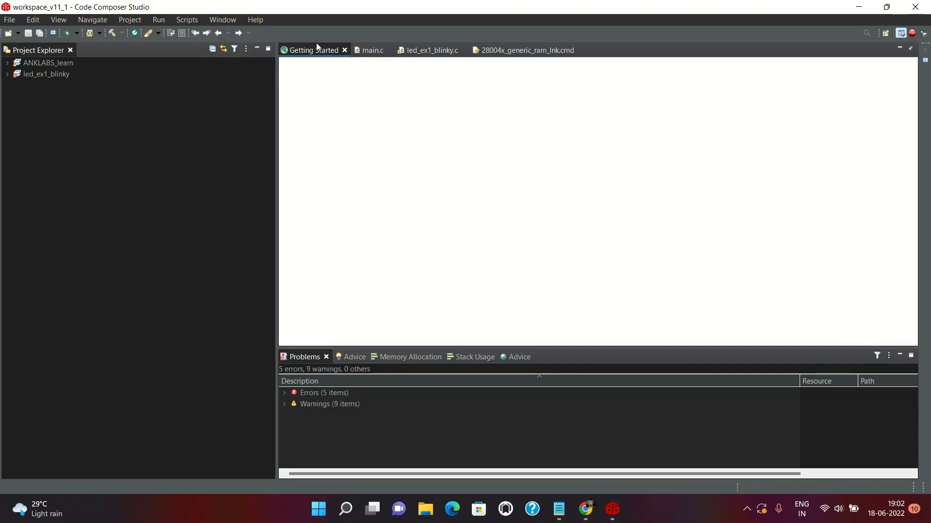
left_click(254, 20)
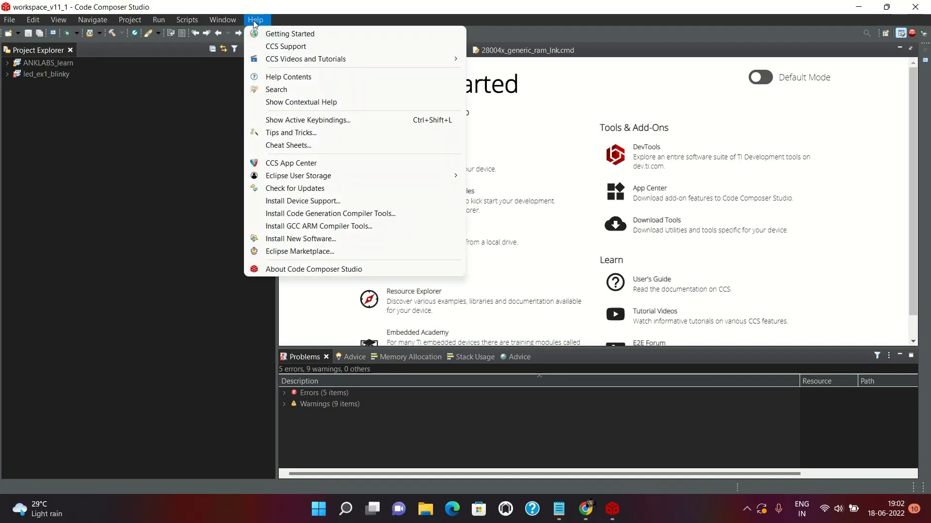
left_click(339, 214)
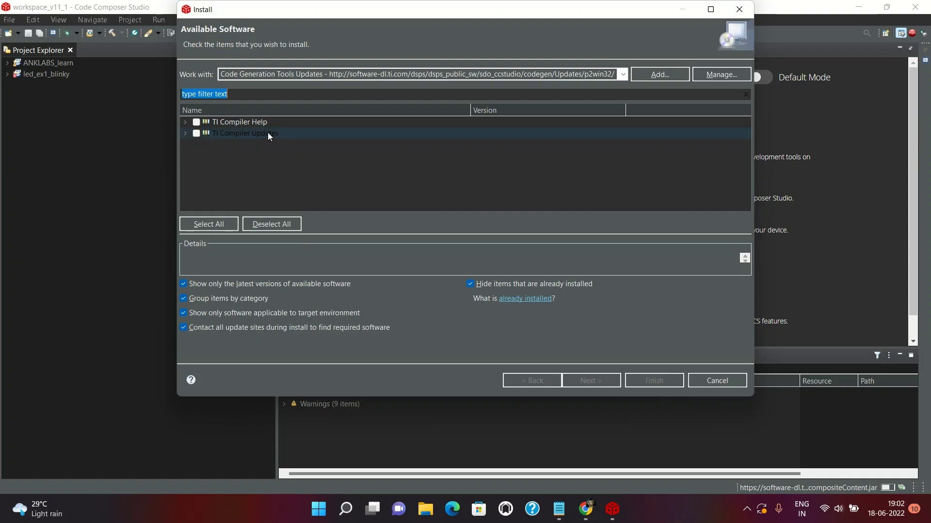
Under TI Compiler Updates, tick C2800 Compiler Tools 20.2.6 for installation
left_click(186, 132)
scroll(379, 141, "up", 1)
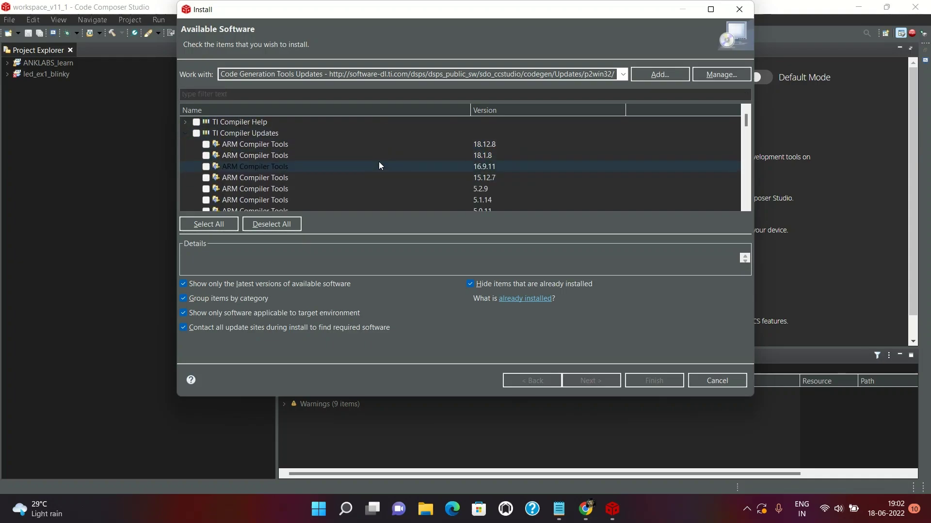
scroll(379, 166, "down", 1)
scroll(379, 167, "down", 2)
scroll(379, 166, "down", 1)
scroll(379, 166, "up", 1)
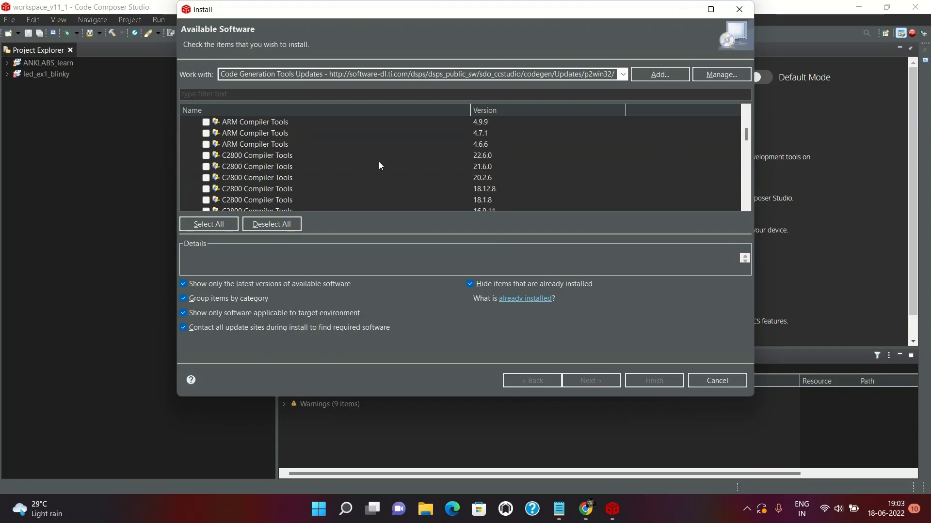
scroll(379, 166, "down", 3)
scroll(379, 166, "down", 2)
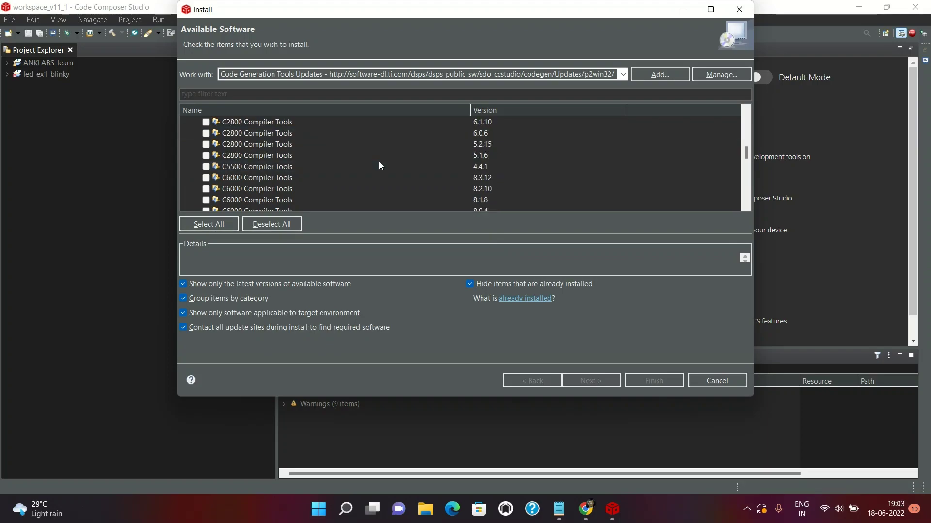
scroll(379, 166, "down", 2)
scroll(379, 165, "down", 2)
scroll(379, 165, "down", 1)
scroll(379, 166, "down", 1)
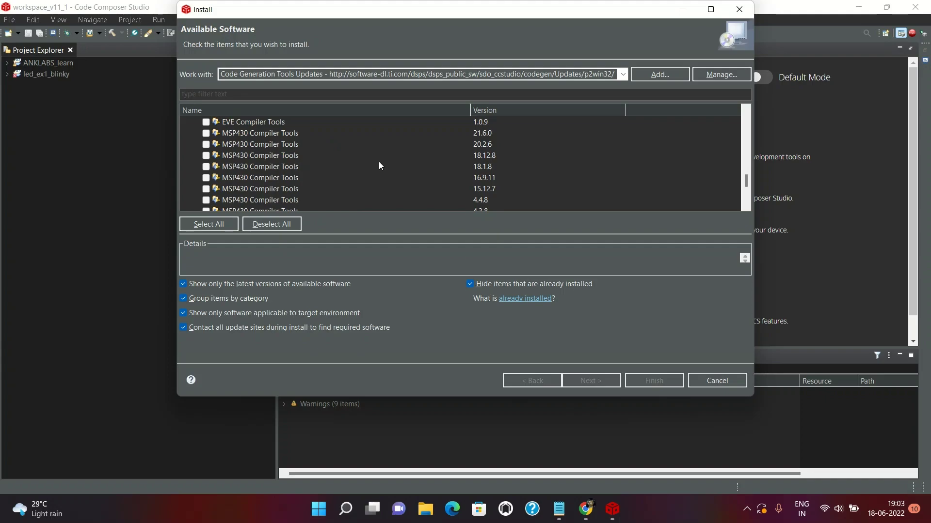
scroll(379, 166, "down", 2)
scroll(379, 166, "down", 1)
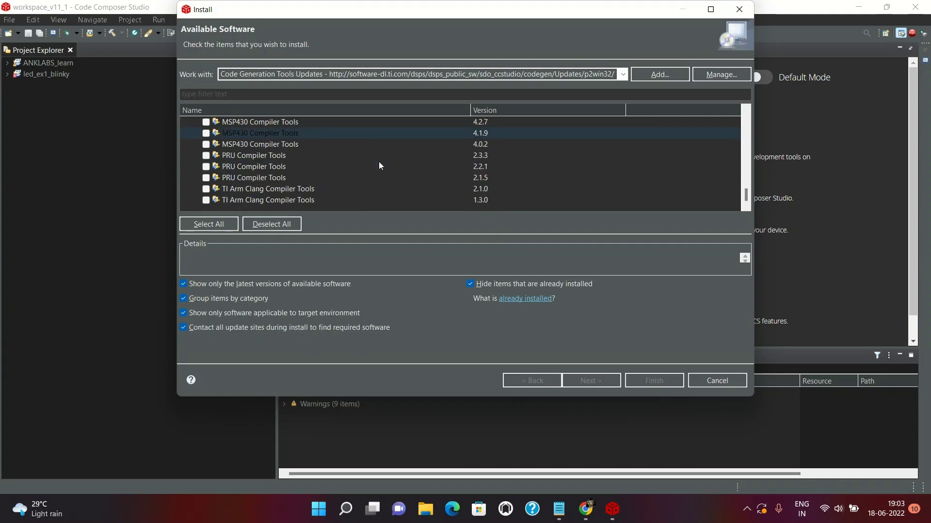
scroll(379, 166, "up", 5)
scroll(379, 166, "up", 2)
scroll(379, 166, "up", 3)
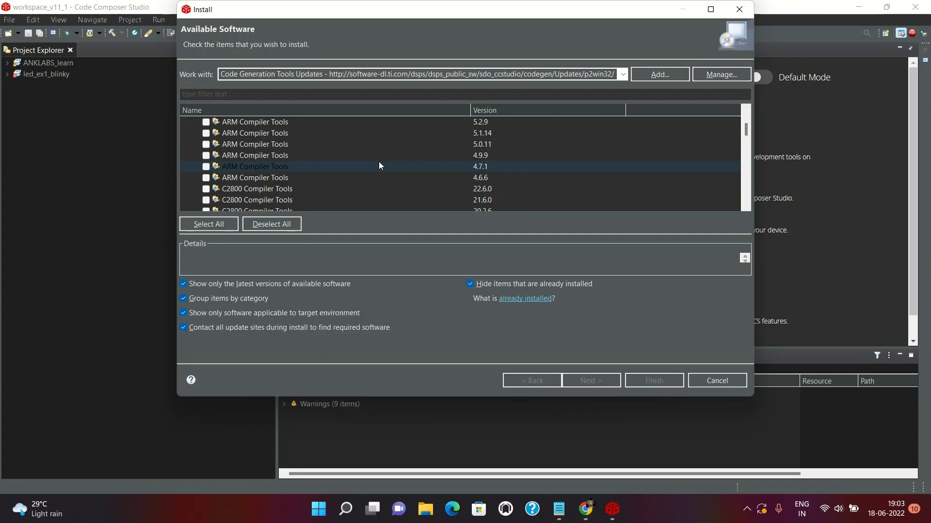
scroll(414, 187, "down", 3)
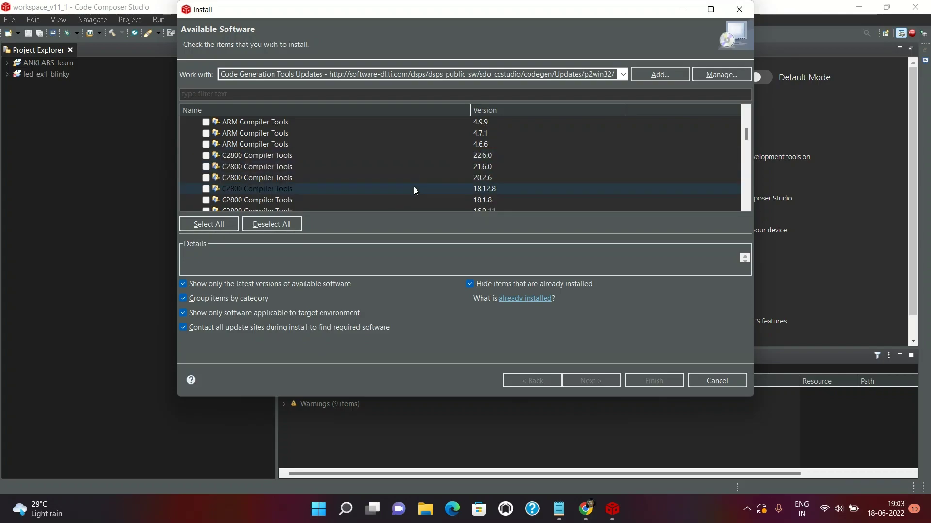
left_click(488, 184)
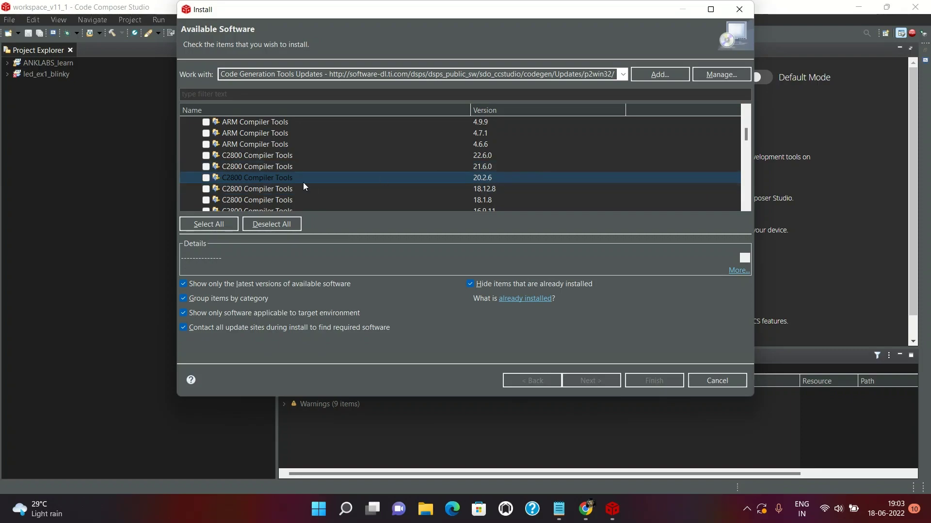
left_click(208, 178)
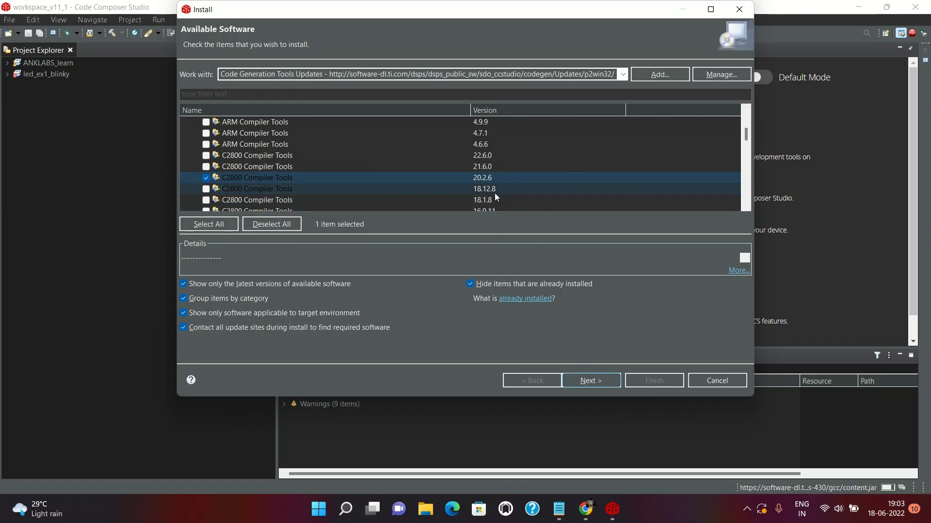
Review install details, accept the license agreement and finish to begin installing C2800 20.2.6
left_click(587, 381)
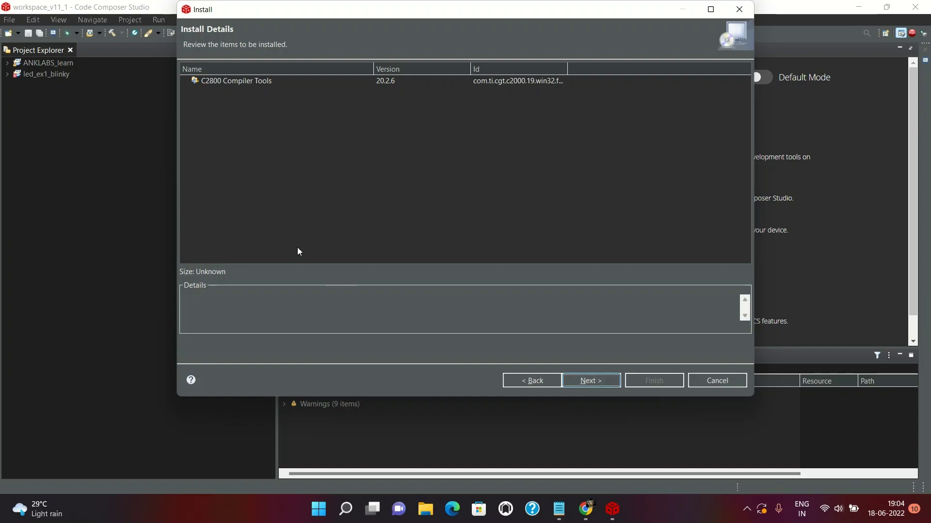
left_click(248, 83)
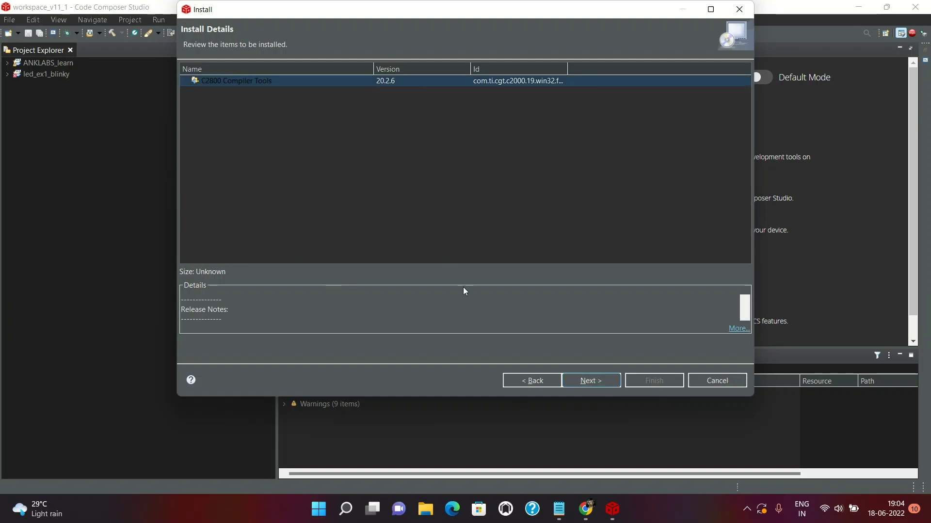
left_click(594, 385)
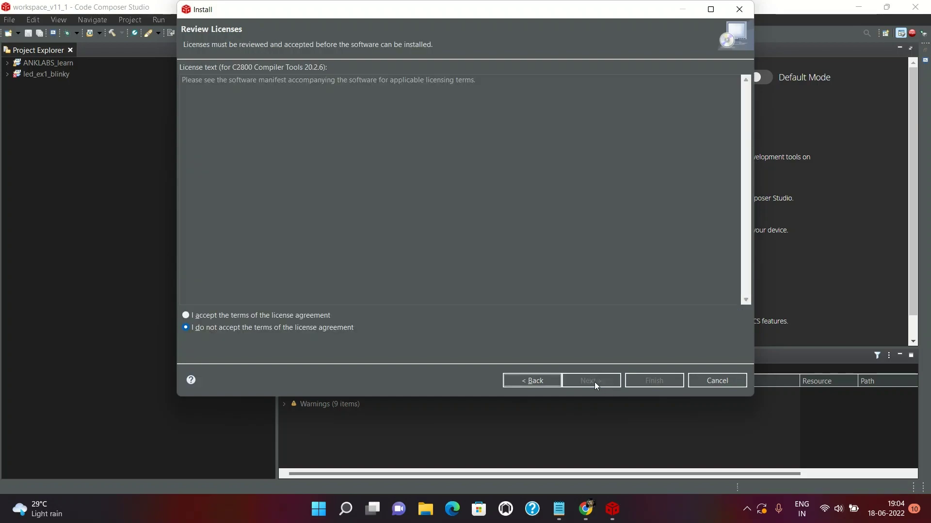
left_click(230, 315)
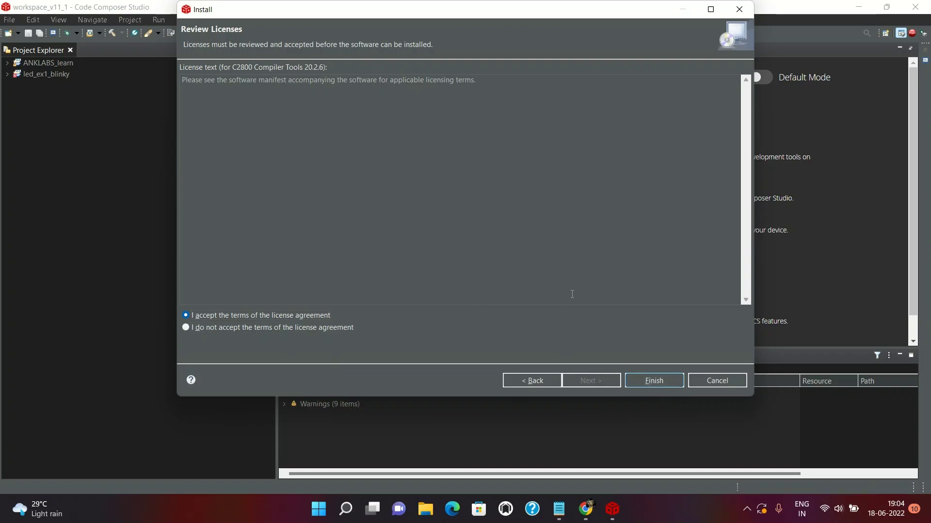
left_click(638, 381)
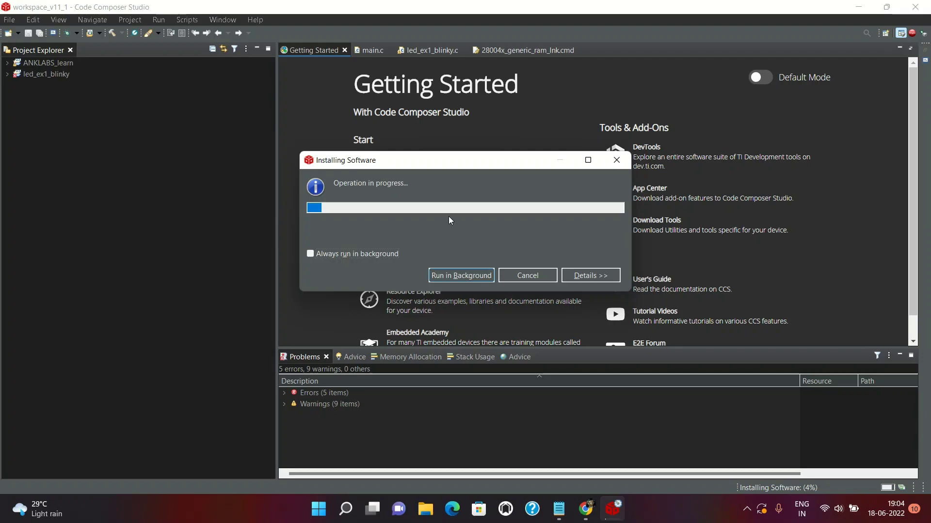
Check the Windows quick settings panel while the compiler installation runs
left_click(837, 509)
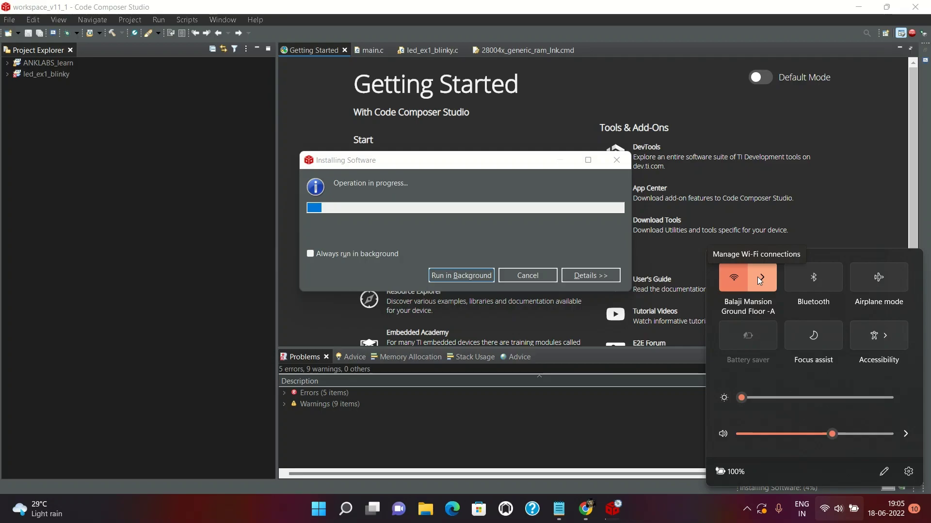
left_click(807, 198)
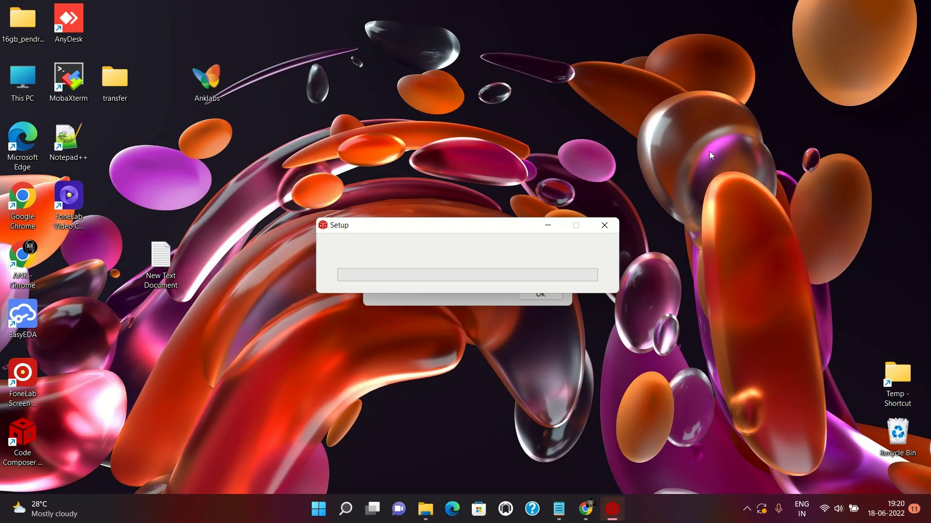
Move the Setup window aside and acknowledge the reboot-required warning with OK
mouse_move(509, 228)
left_mouse_down()
mouse_move(667, 299)
mouse_move(533, 327)
left_mouse_up()
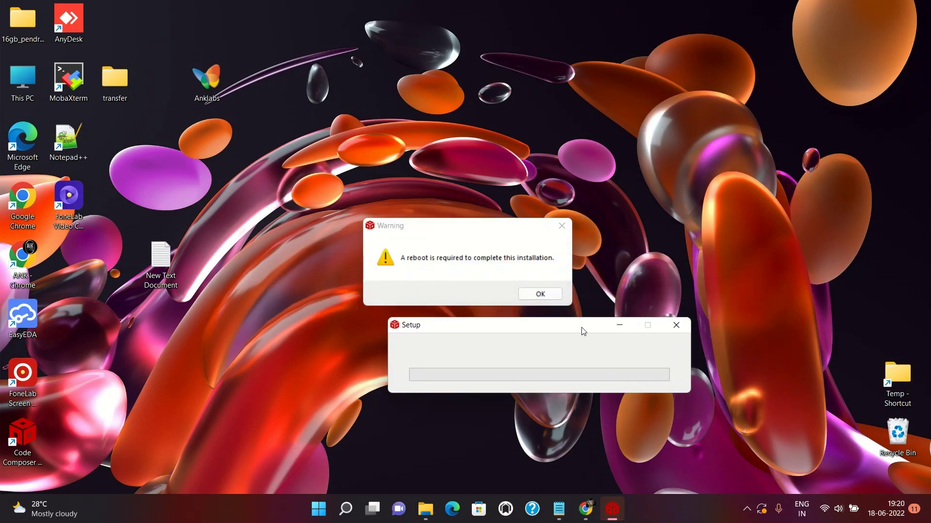
left_click_drag(478, 226, 489, 164)
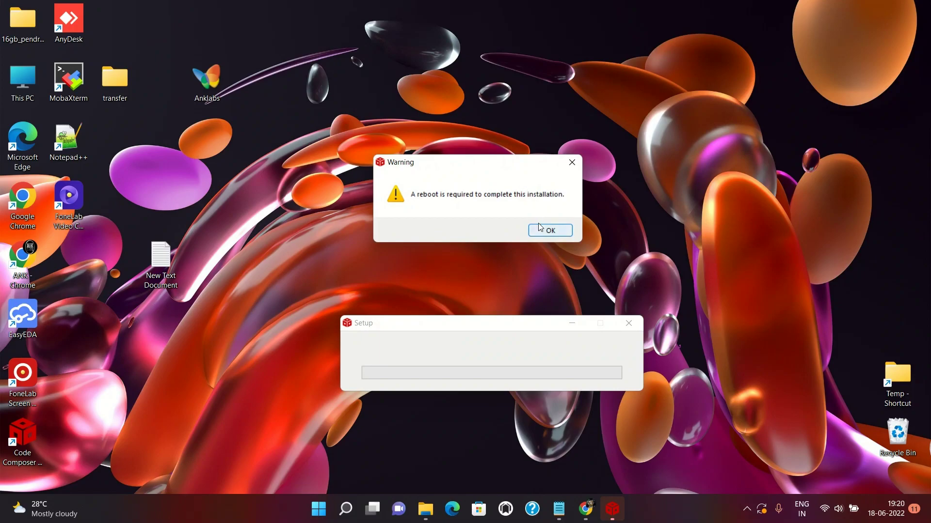
left_click(551, 231)
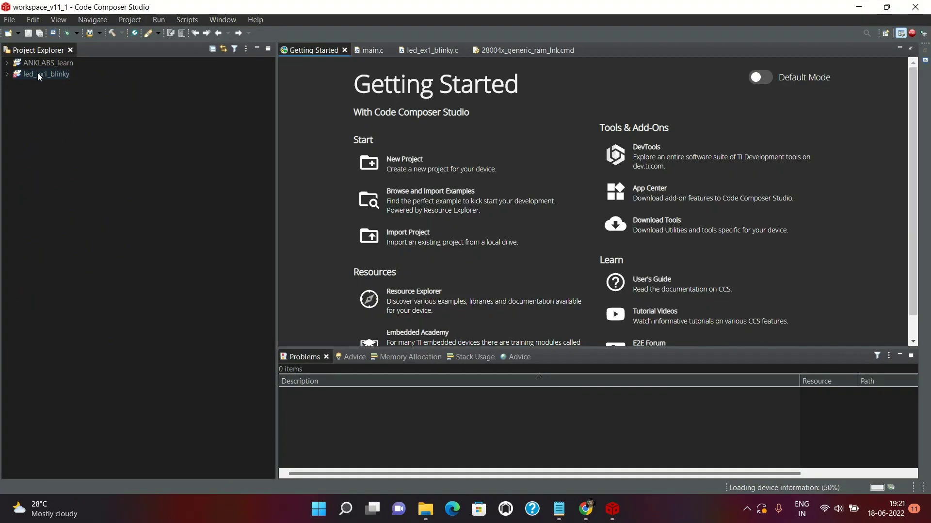
In led_ex1_blinky Properties, set Compiler version to TI v20.2.6.LTS and apply
left_click(38, 73)
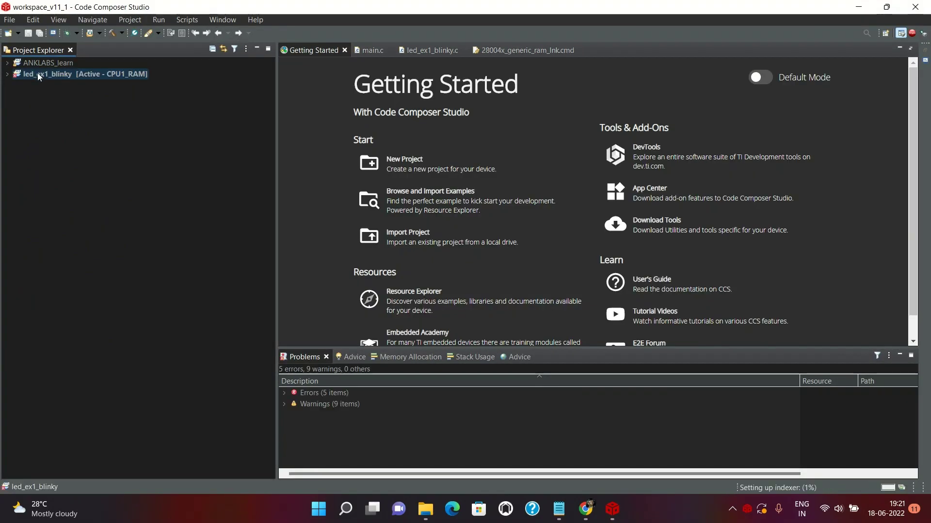
right_click(37, 72)
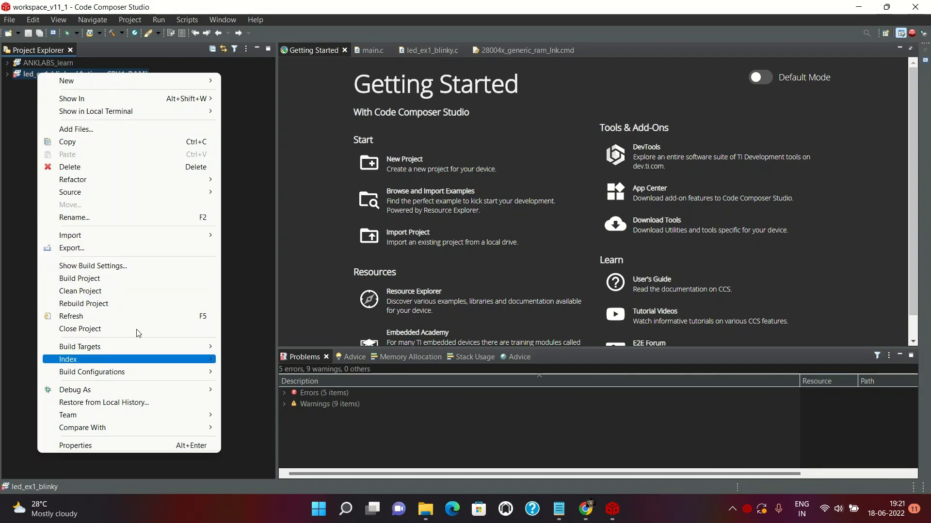
left_click(138, 445)
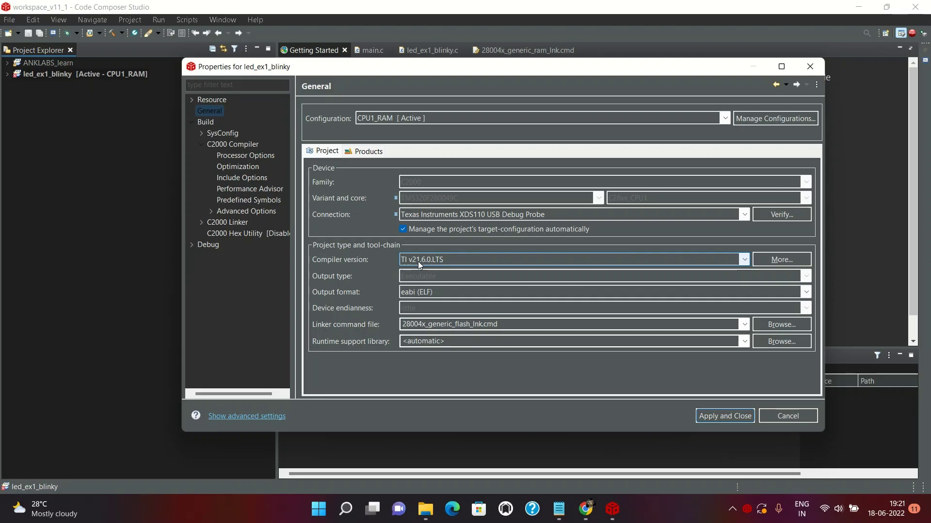
left_click(744, 259)
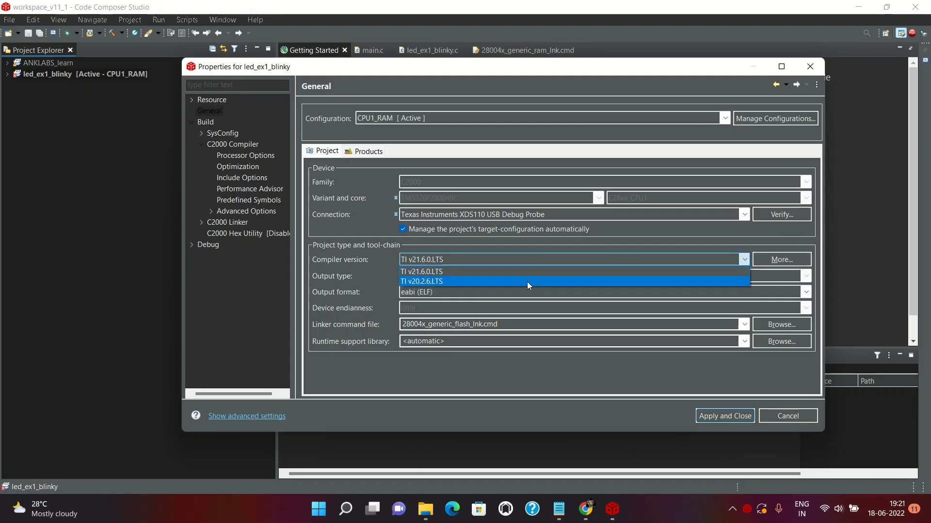
left_click(495, 280)
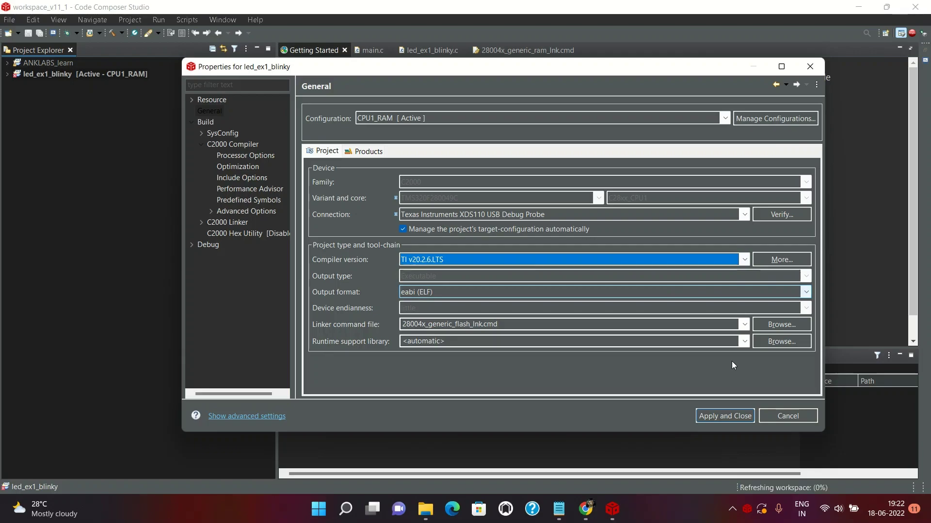
left_click(702, 417)
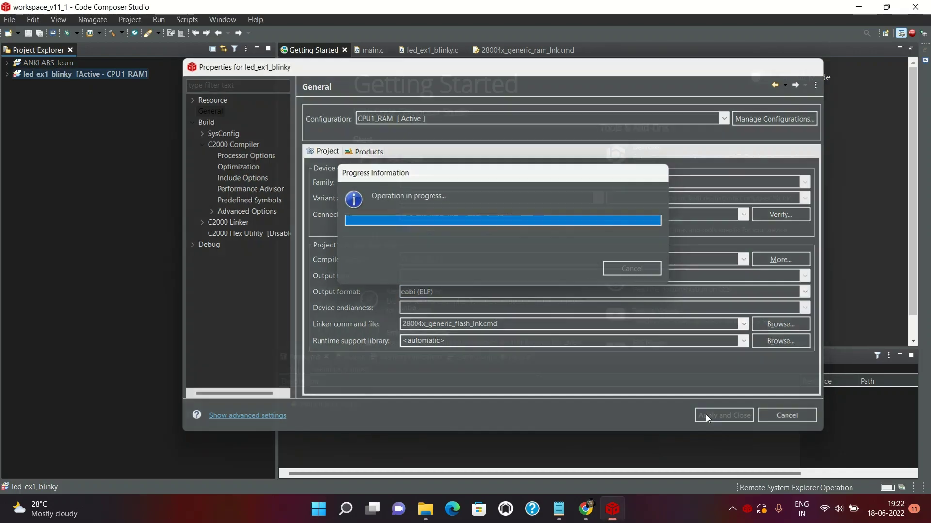